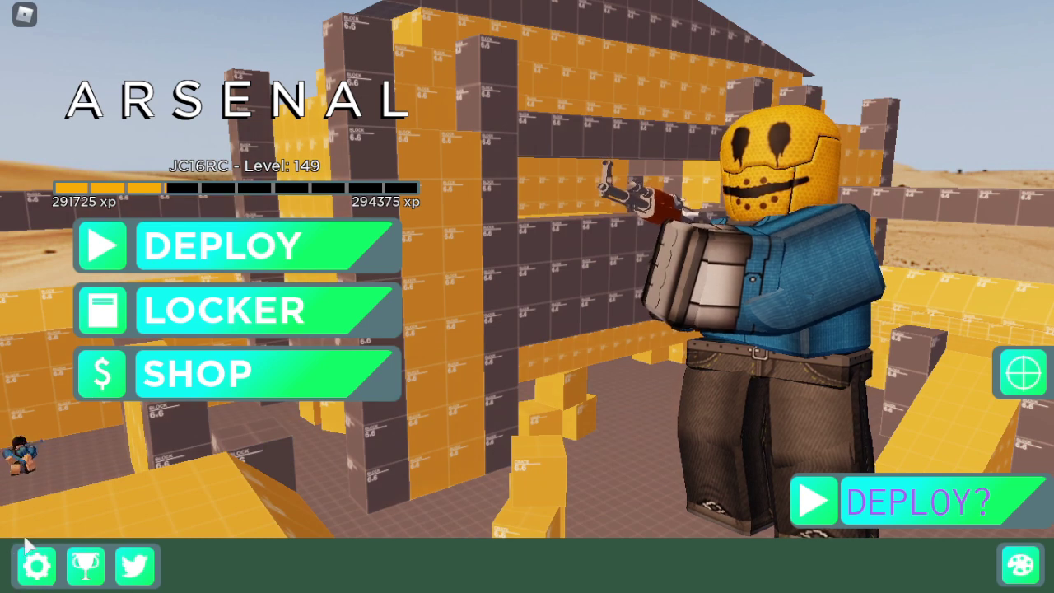
- Open the game's display settings and enable Shadows, 20s Filter in Free for All, Particle Physics and Viewport Character
left_click(33, 568)
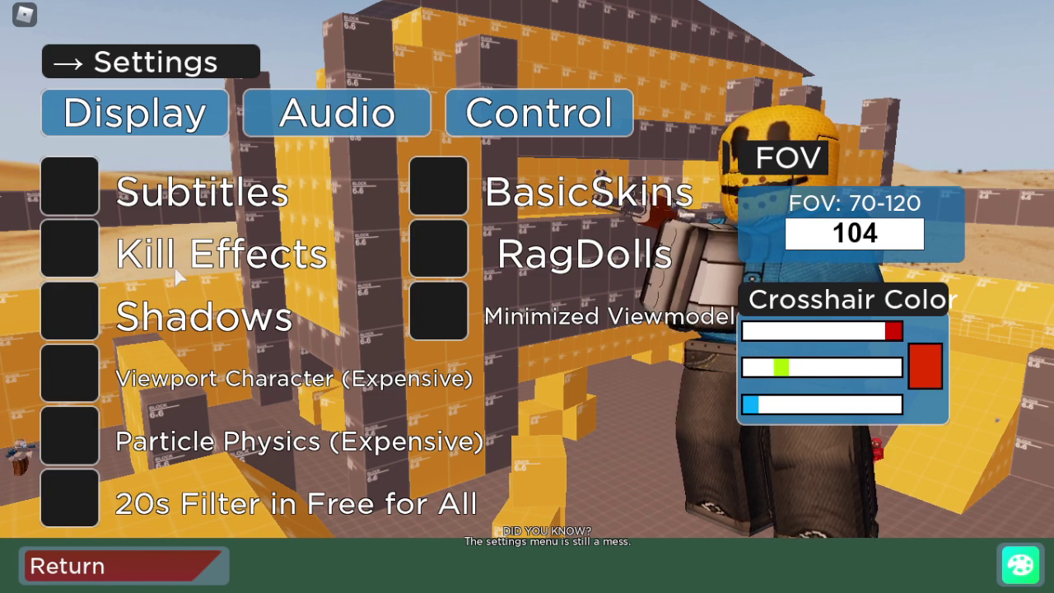
left_click(83, 319)
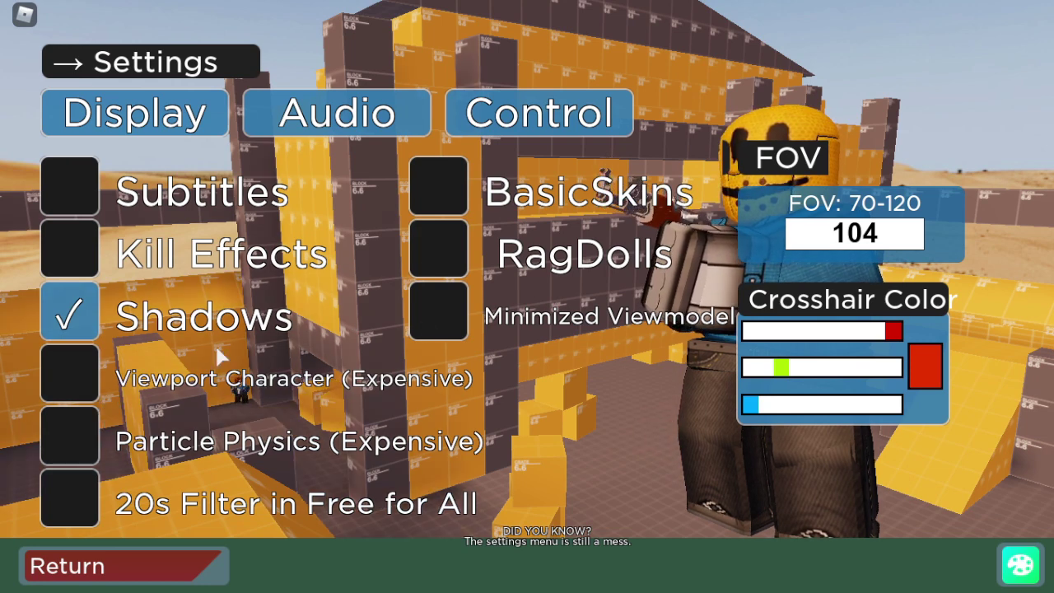
left_click(64, 503)
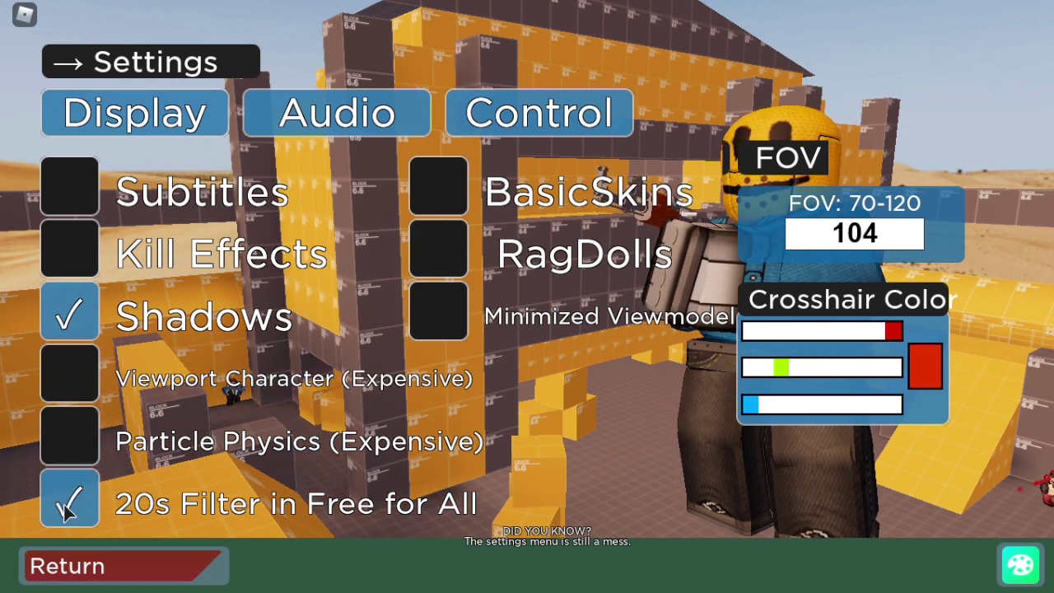
left_click(76, 443)
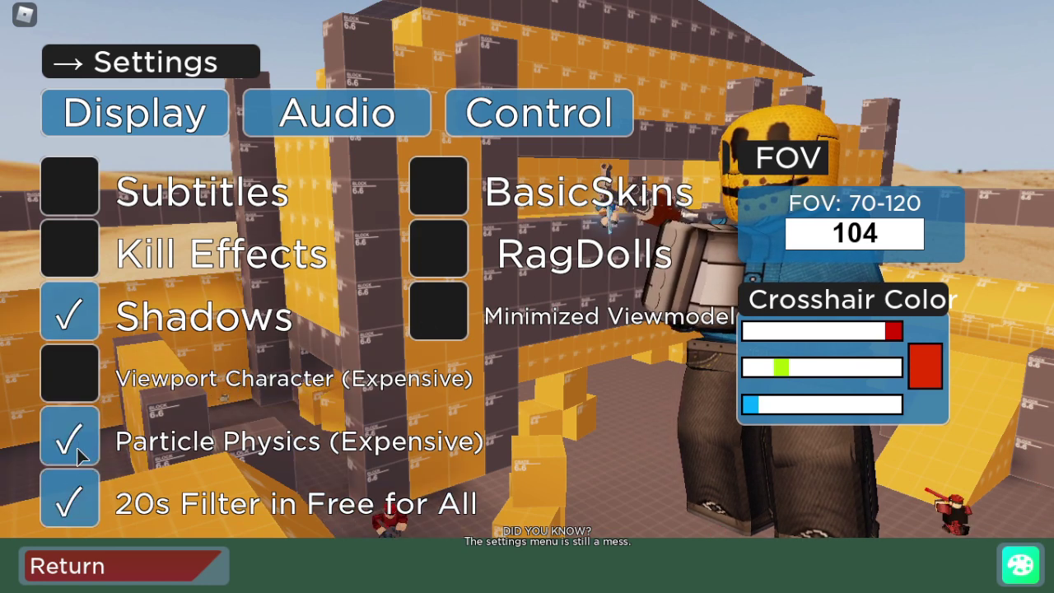
left_click(64, 384)
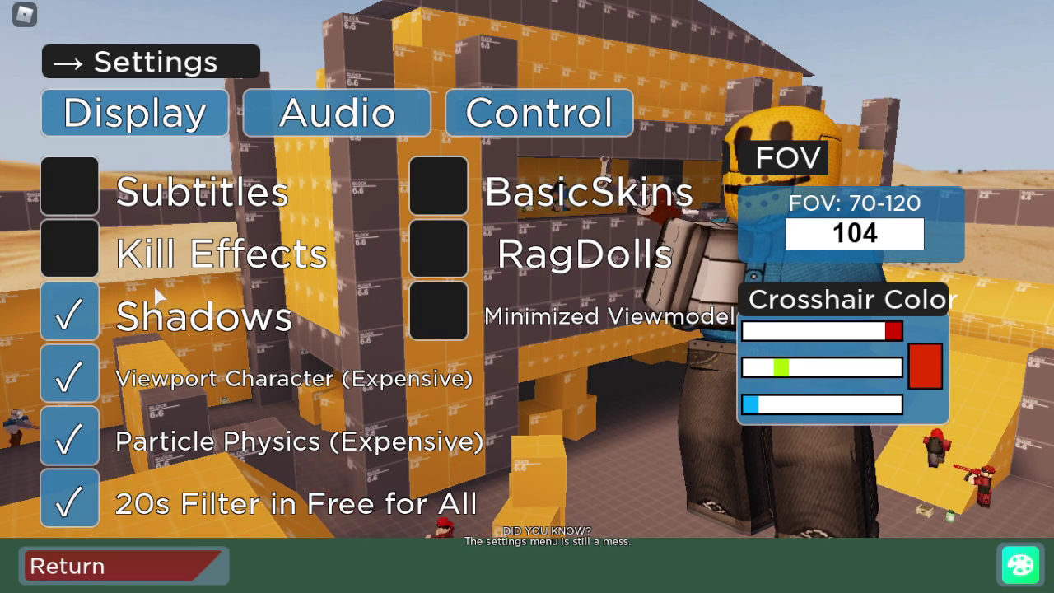
- Turn off the Shadows, Viewport Character, Particle Physics and 20s Filter in Free for All display options
left_click(87, 317)
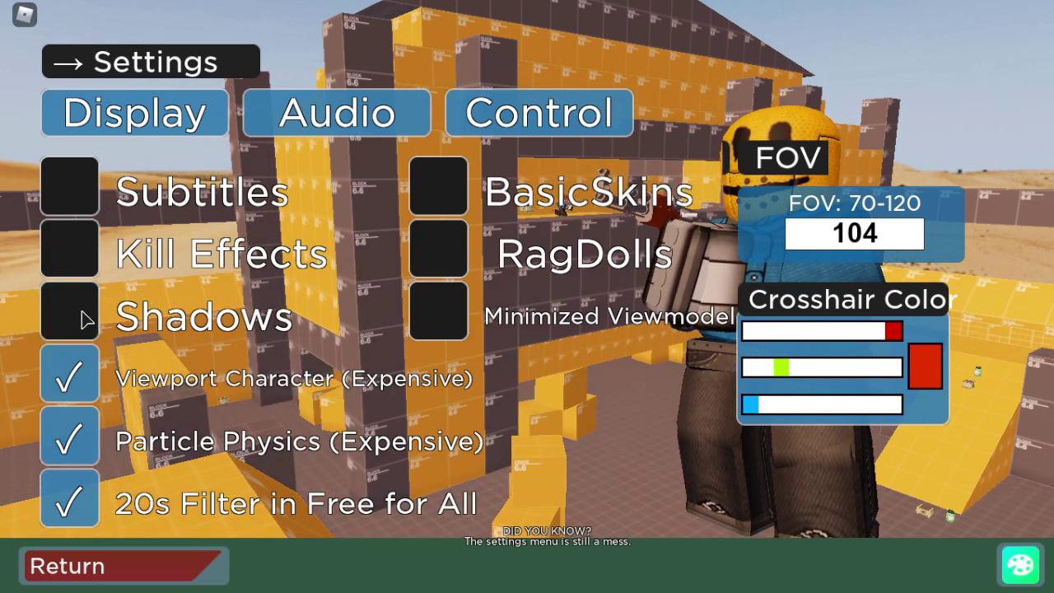
left_click(69, 376)
left_click(73, 436)
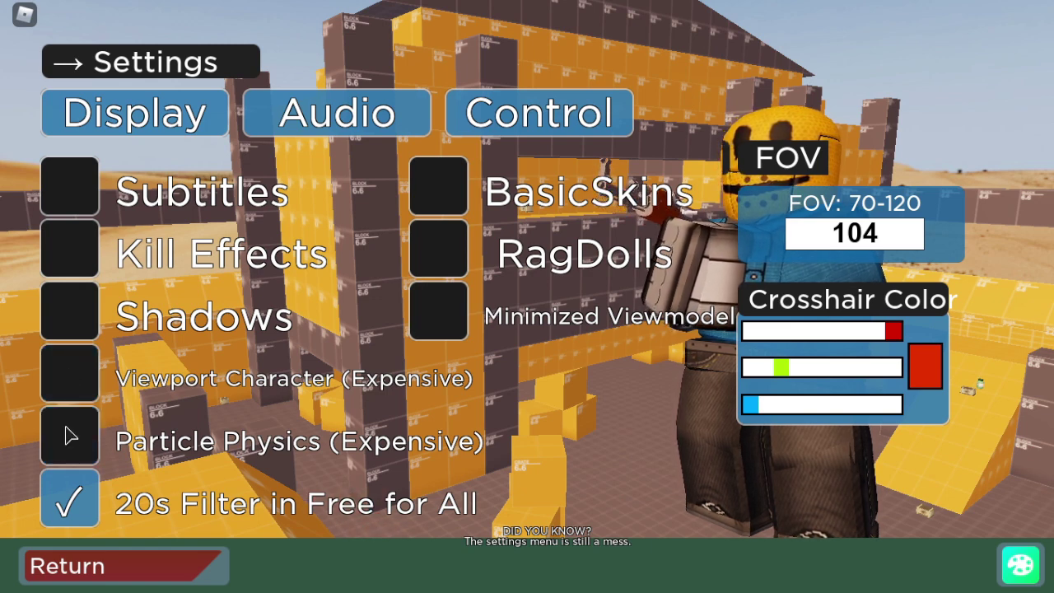
left_click(65, 509)
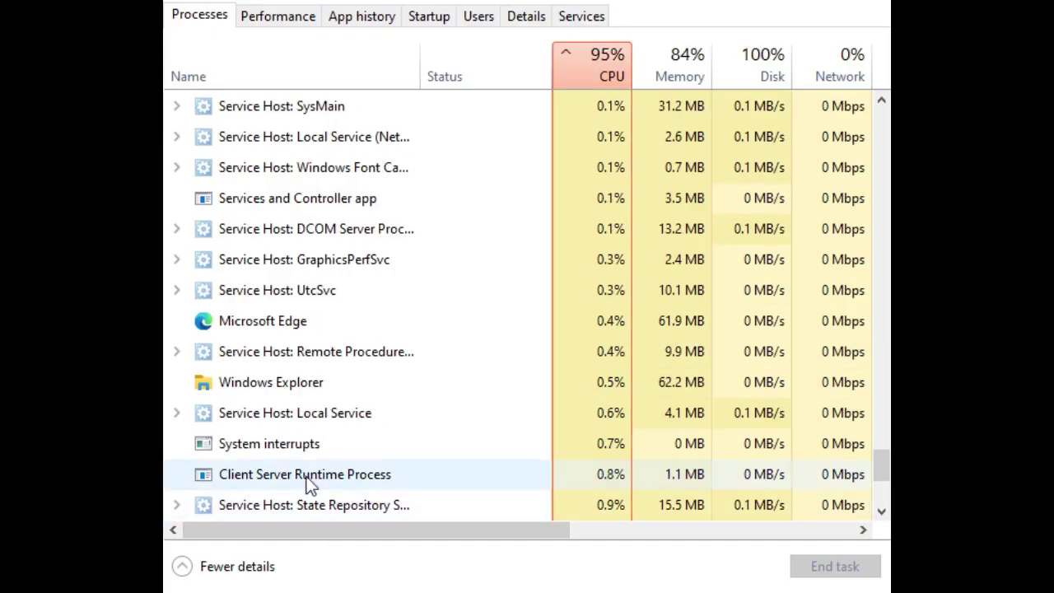
- Switch to Task Manager and examine the running processes, sorted by CPU use, for unneeded background programs
scroll(306, 461, "up", 3)
scroll(296, 377, "up", 10)
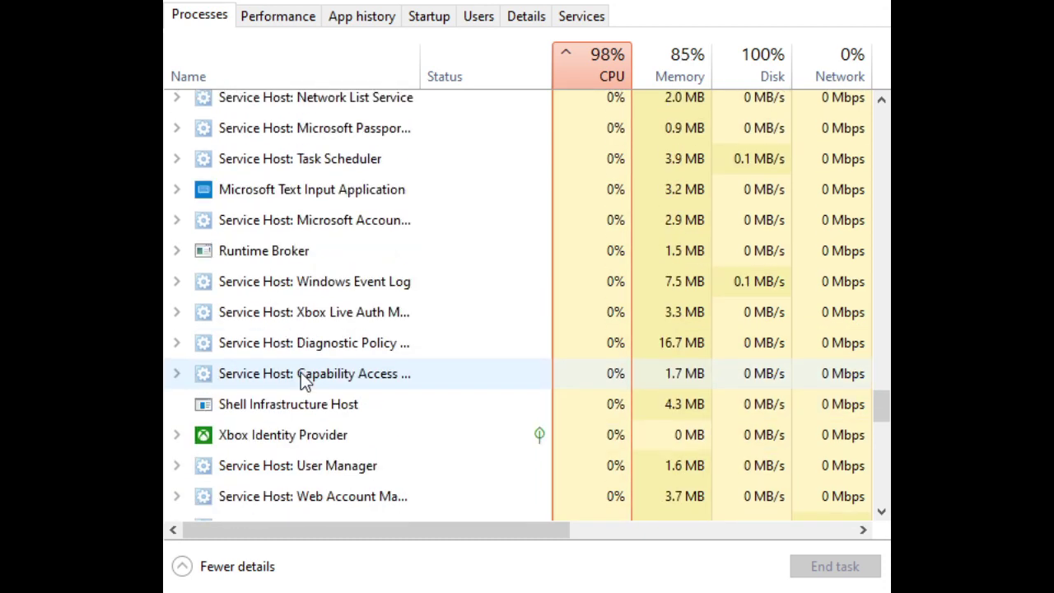
scroll(295, 379, "up", 10)
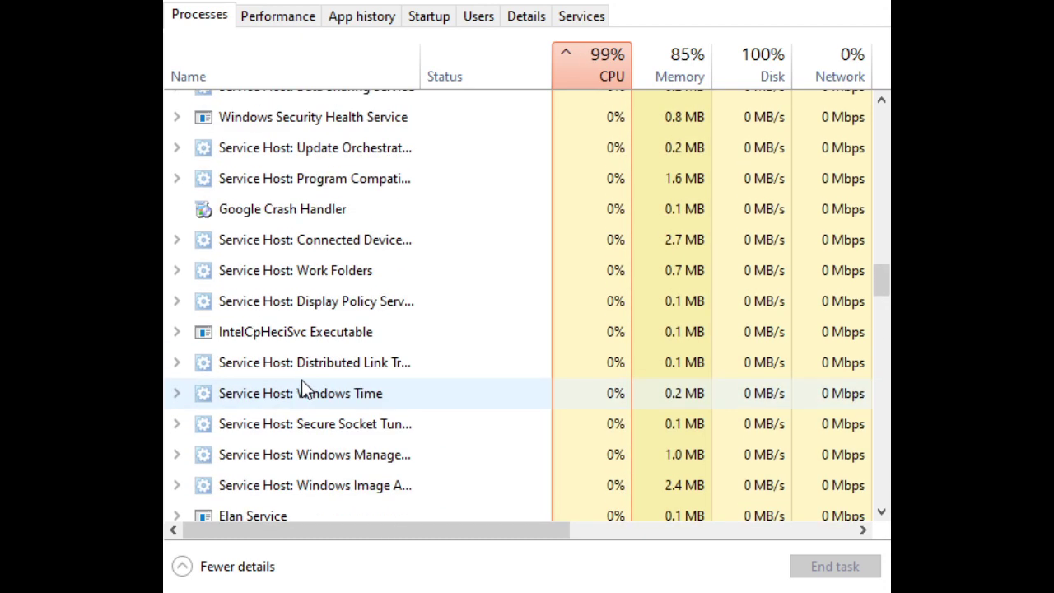
scroll(297, 369, "up", 3)
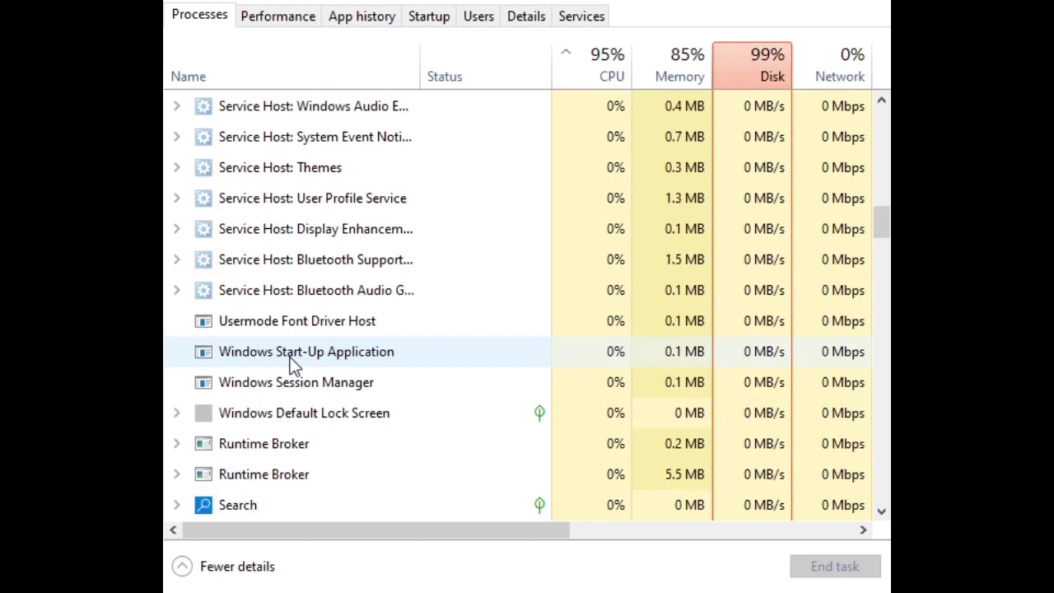
scroll(282, 356, "up", 10)
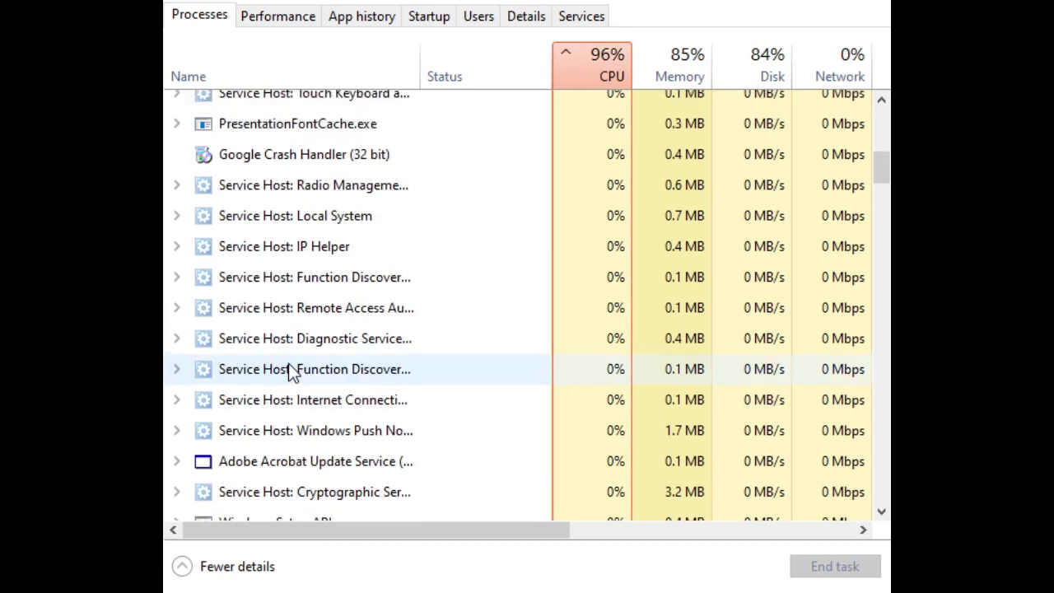
scroll(276, 349, "up", 4)
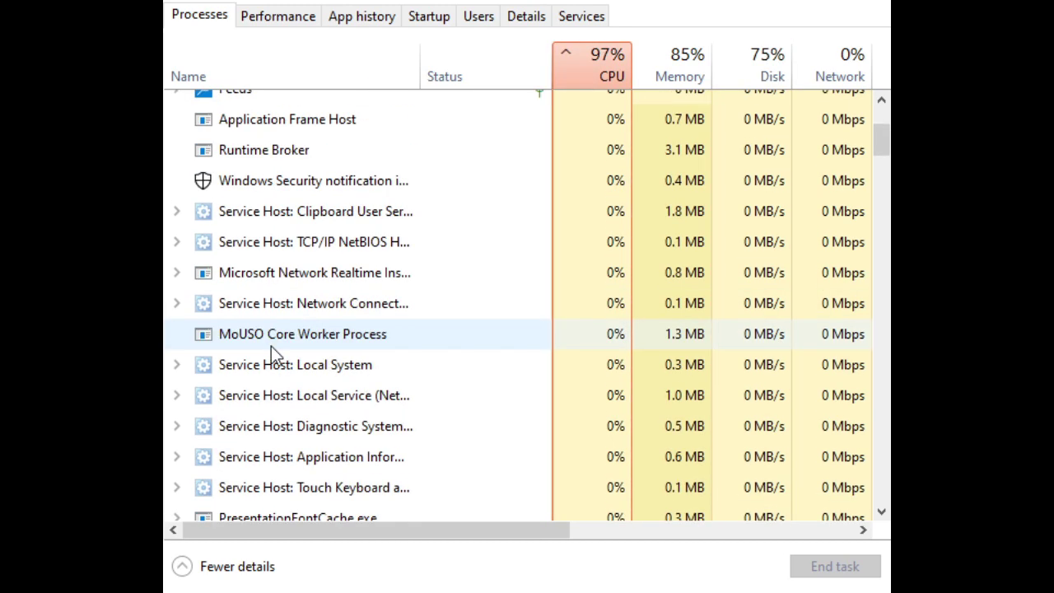
scroll(271, 345, "up", 2)
scroll(270, 350, "down", 2)
scroll(280, 359, "down", 15)
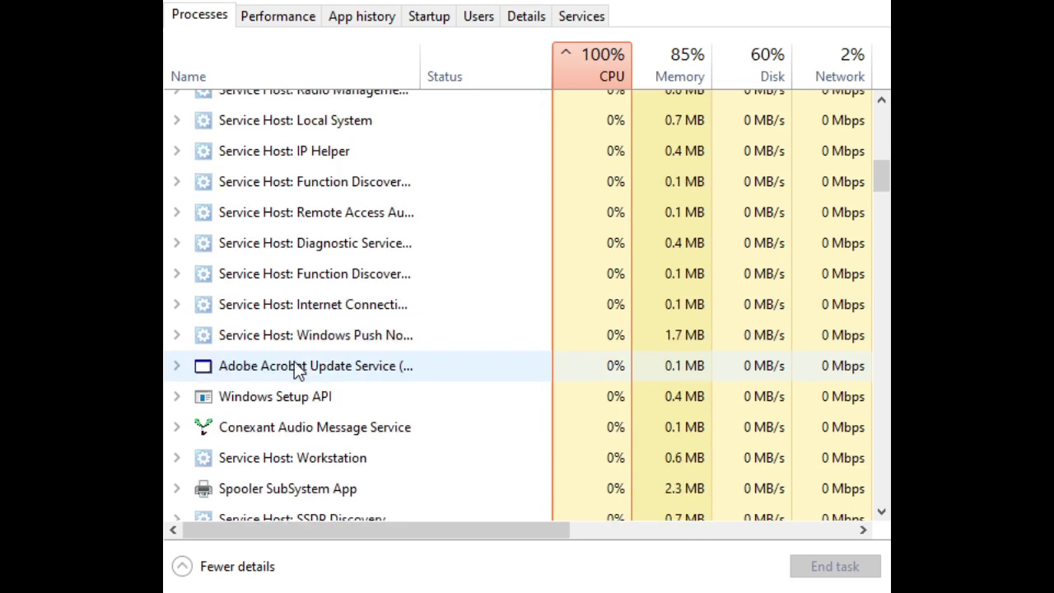
- Go to the RobloxPlayerBeta.exe entry in the process details and look through the processes around it
left_click(305, 482)
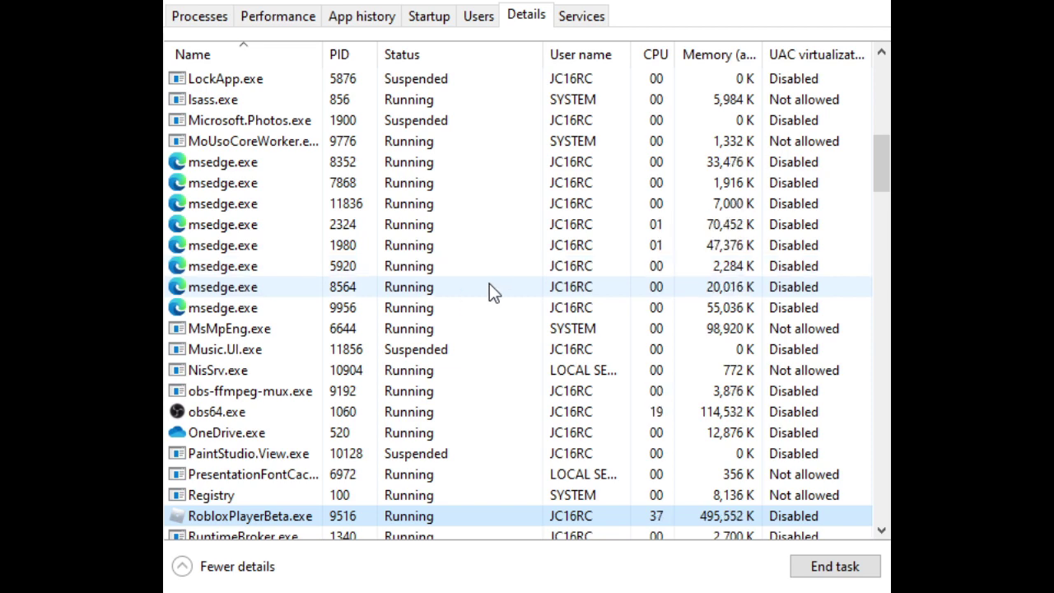
scroll(280, 183, "down", 5)
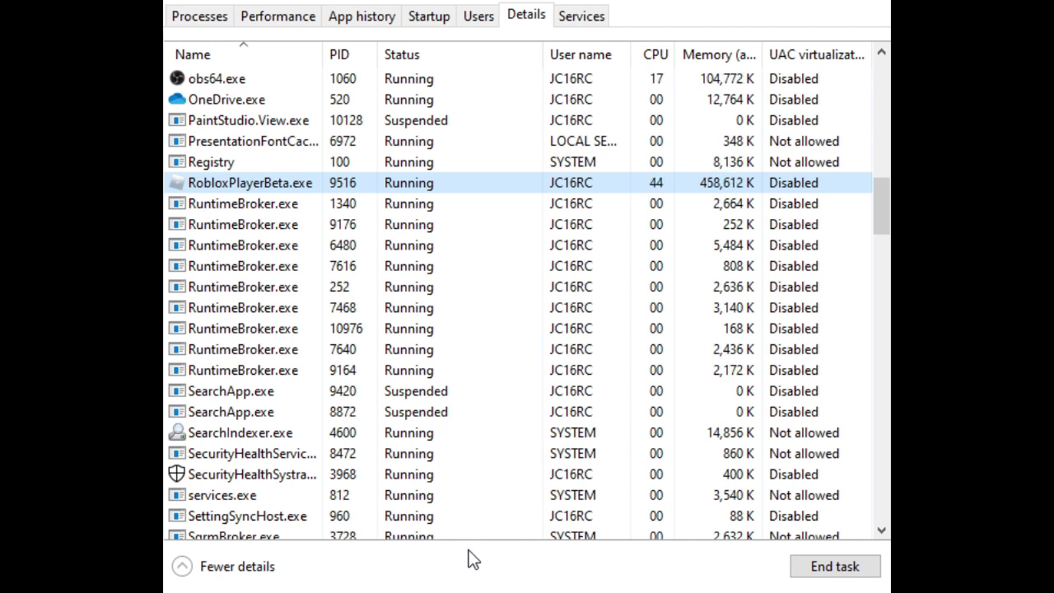
left_click(471, 560)
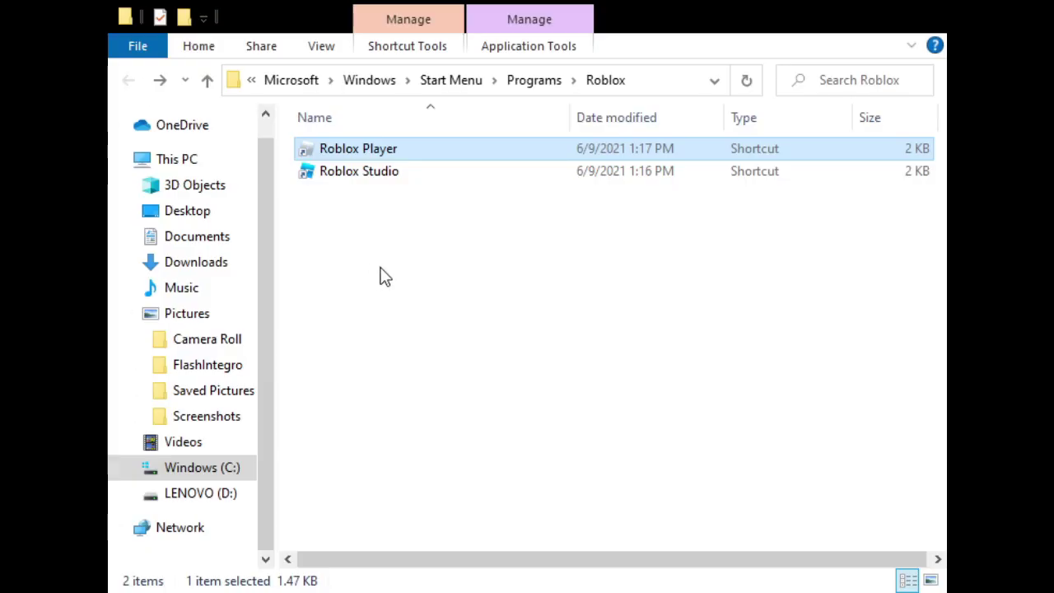
- Switch to File Explorer and open the file location of the Roblox Player shortcut
left_click(372, 276)
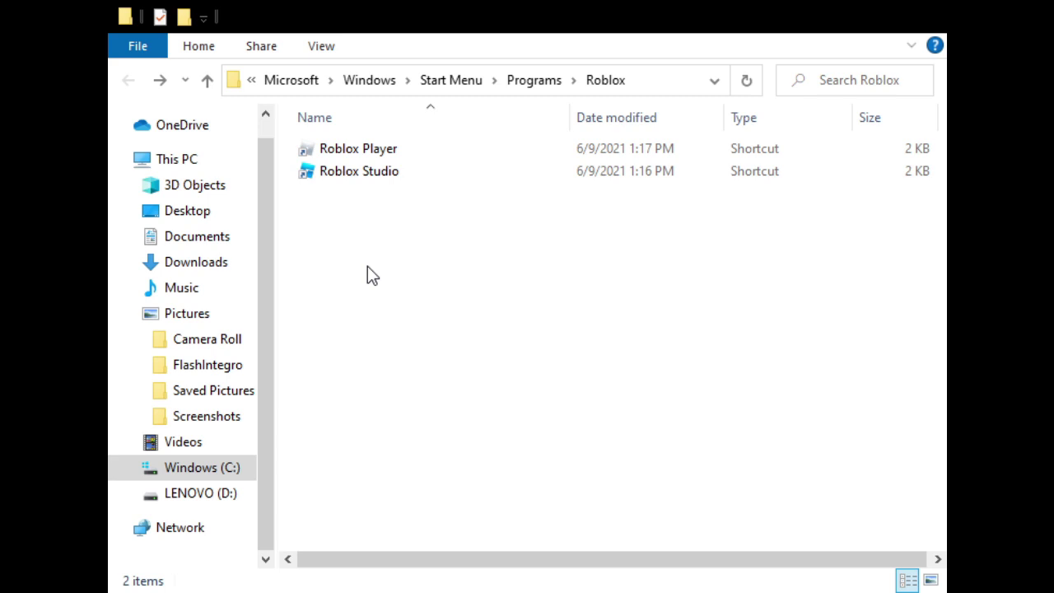
left_click(357, 149)
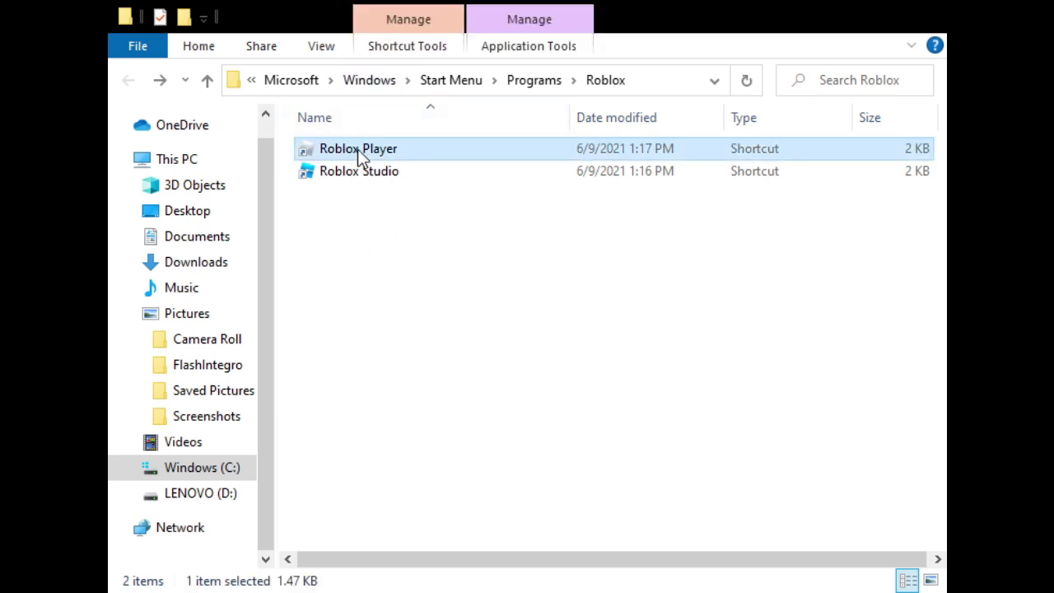
right_click(357, 150)
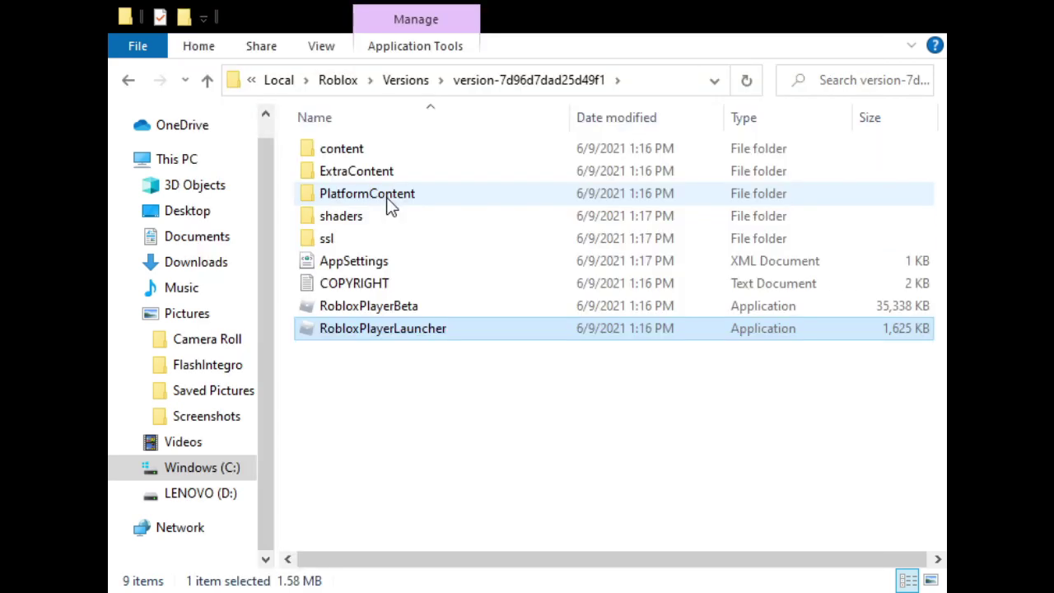
- Open the All textures folder inside PlatformContent, pc, textures of the Roblox version folder
double_click(383, 197)
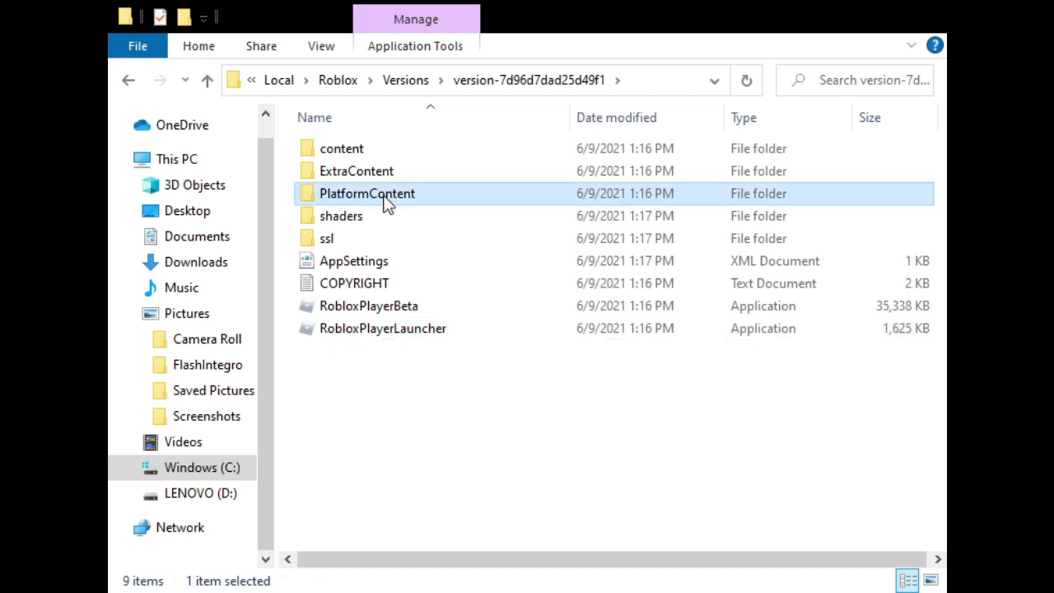
double_click(387, 155)
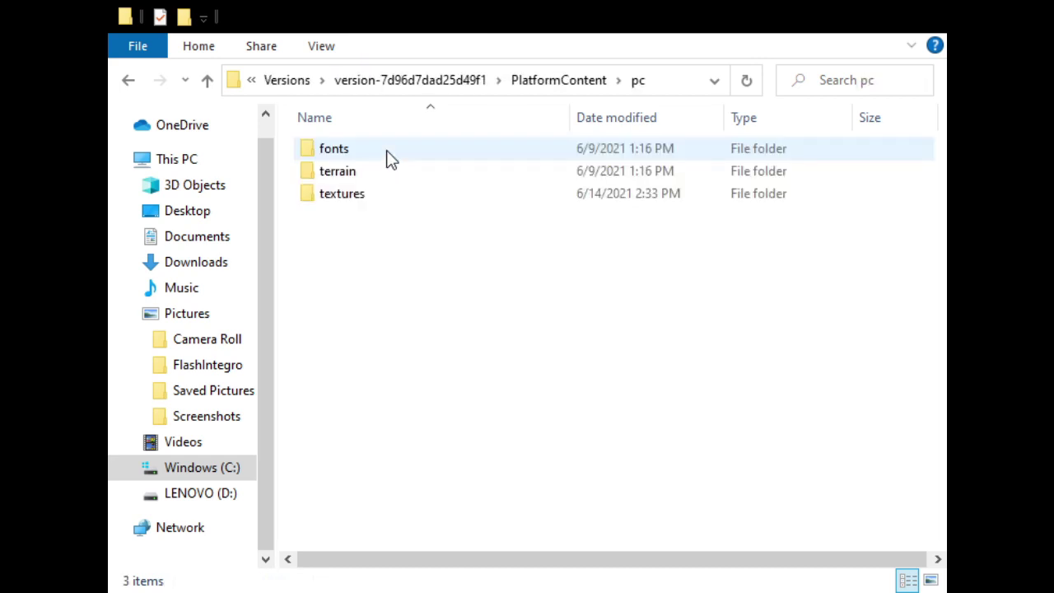
double_click(371, 194)
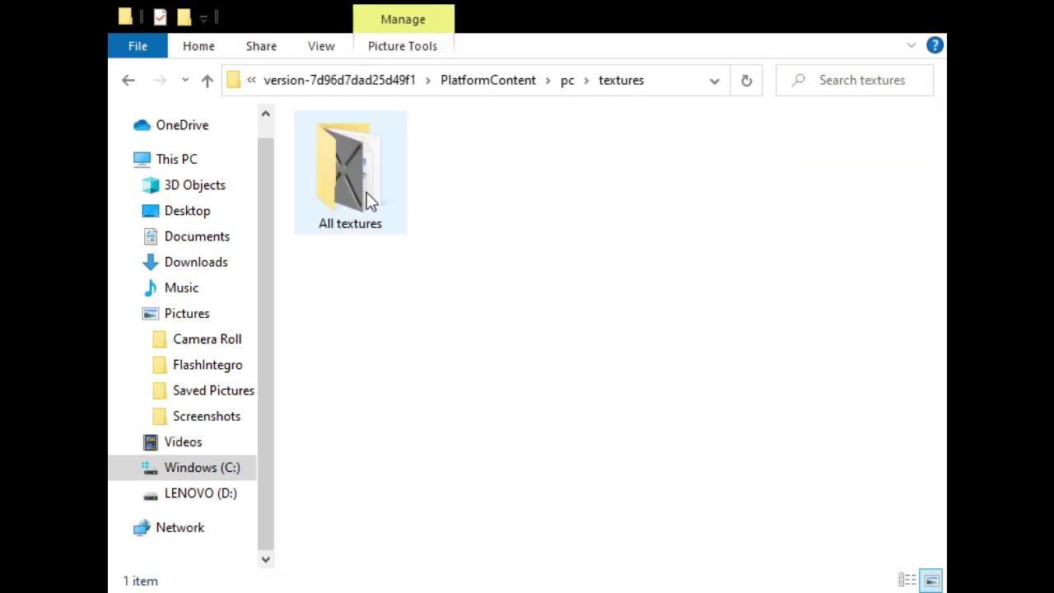
left_click(368, 200)
double_click(369, 200)
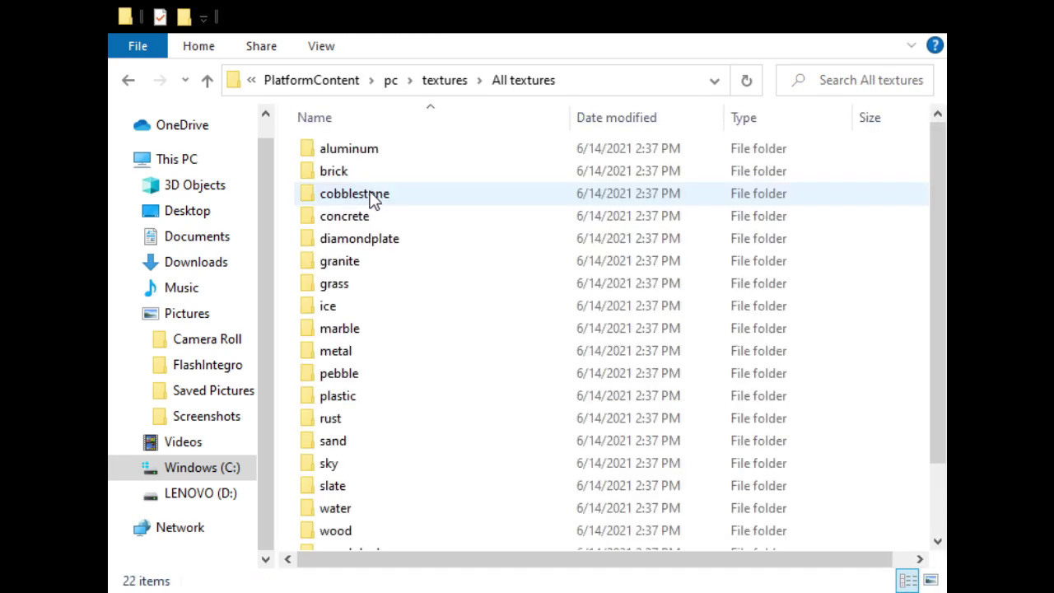
- Select the texture folders from aluminum to woodplanks, excluding brdfLUT, studs and wangIndex, and open the Textures folder under Pictures
scroll(382, 196, "down", 2)
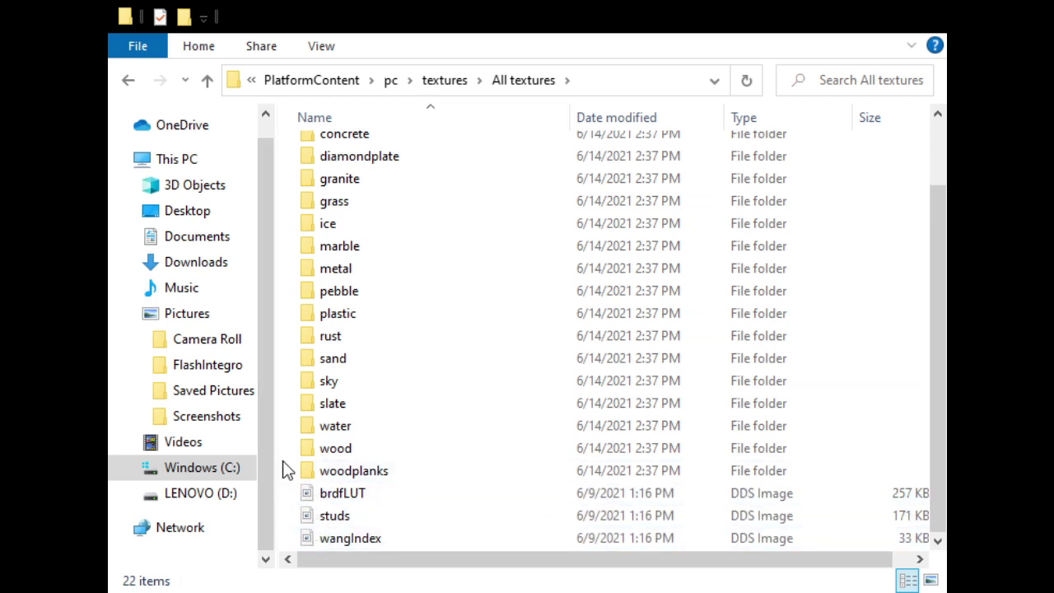
left_click_drag(288, 466, 530, 140)
scroll(464, 363, "up", 2)
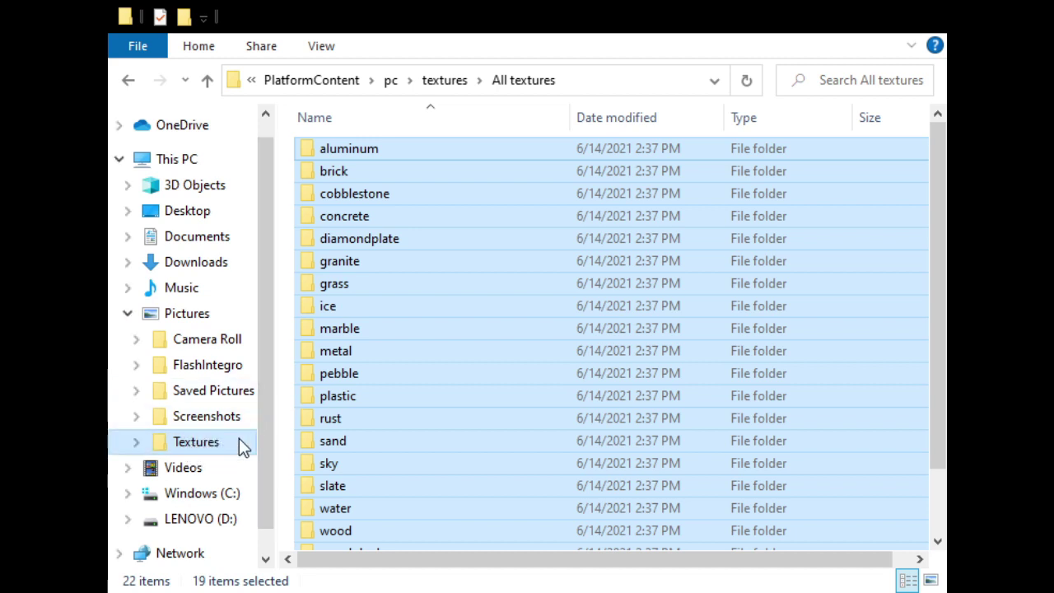
left_click(217, 450)
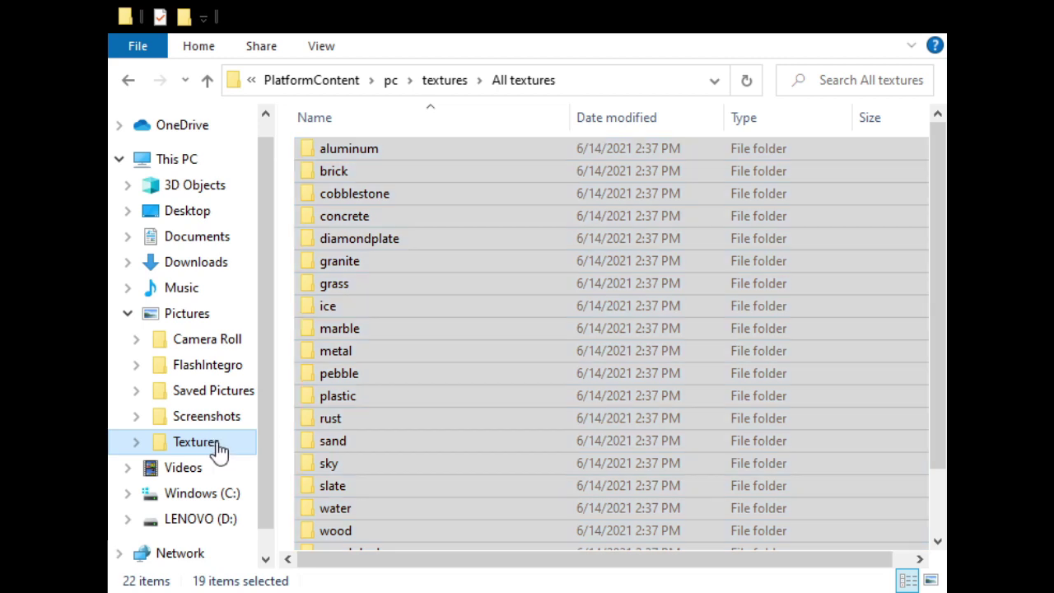
left_click(325, 566)
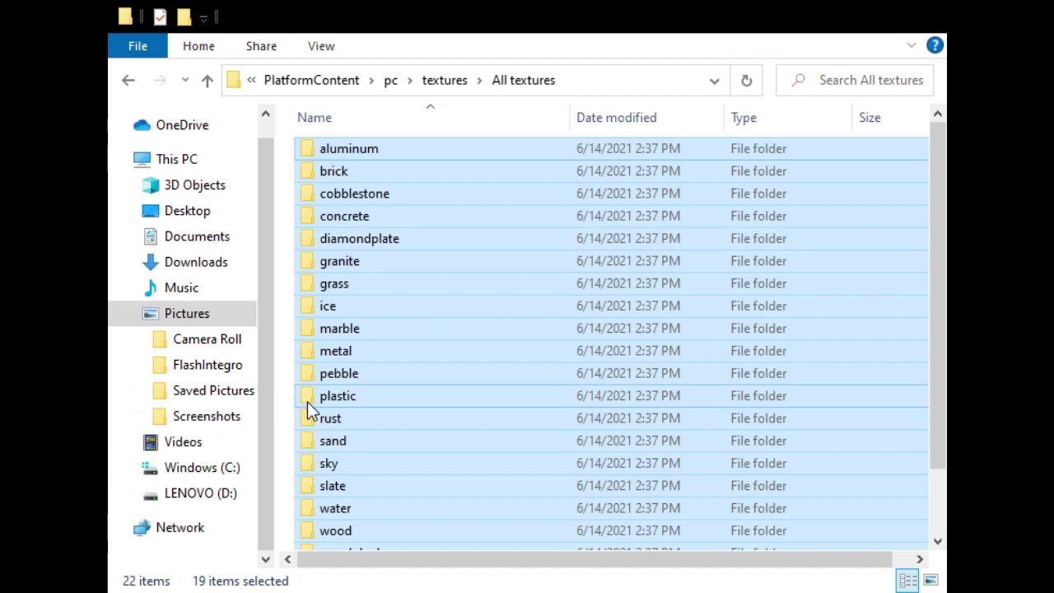
- Delete every material folder from aluminum to woodplanks in All textures, keeping the brdfLUT, studs and wangIndex files
key("BackSpace")
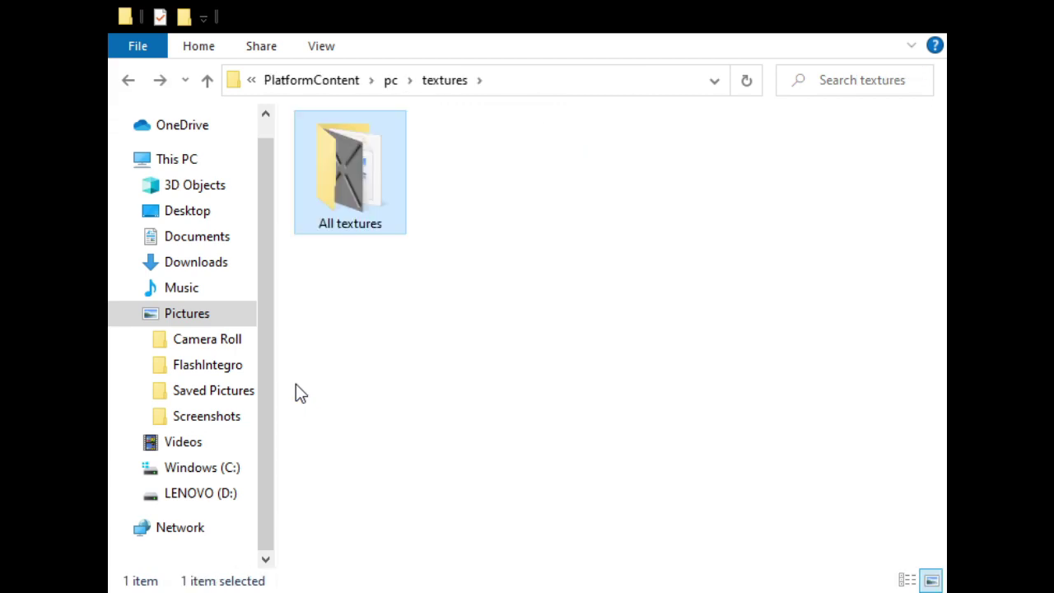
double_click(342, 210)
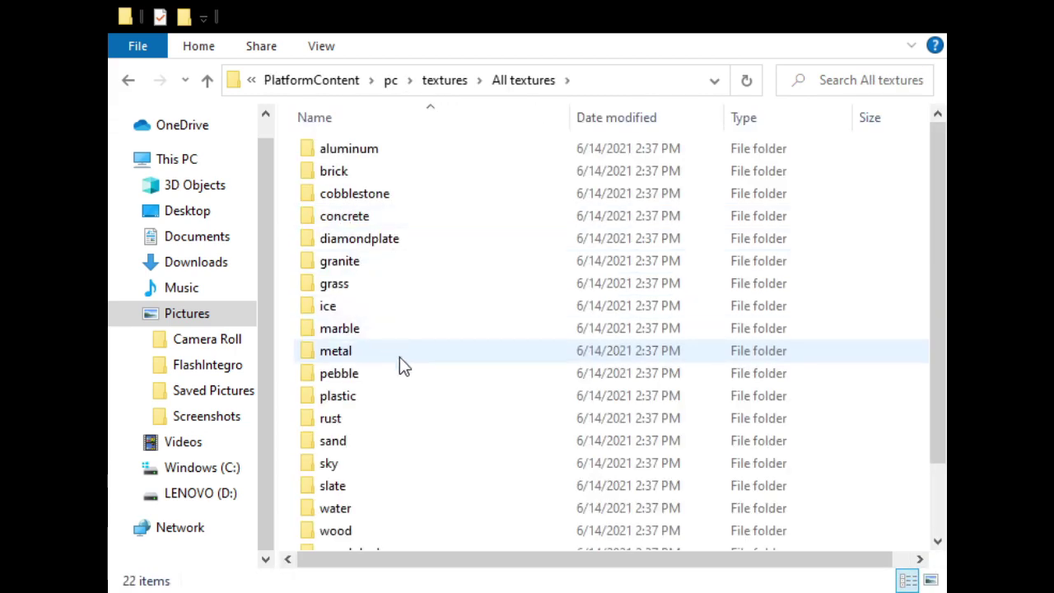
scroll(350, 437, "down", 1)
left_click_drag(292, 477, 528, 122)
scroll(483, 191, "up", 1)
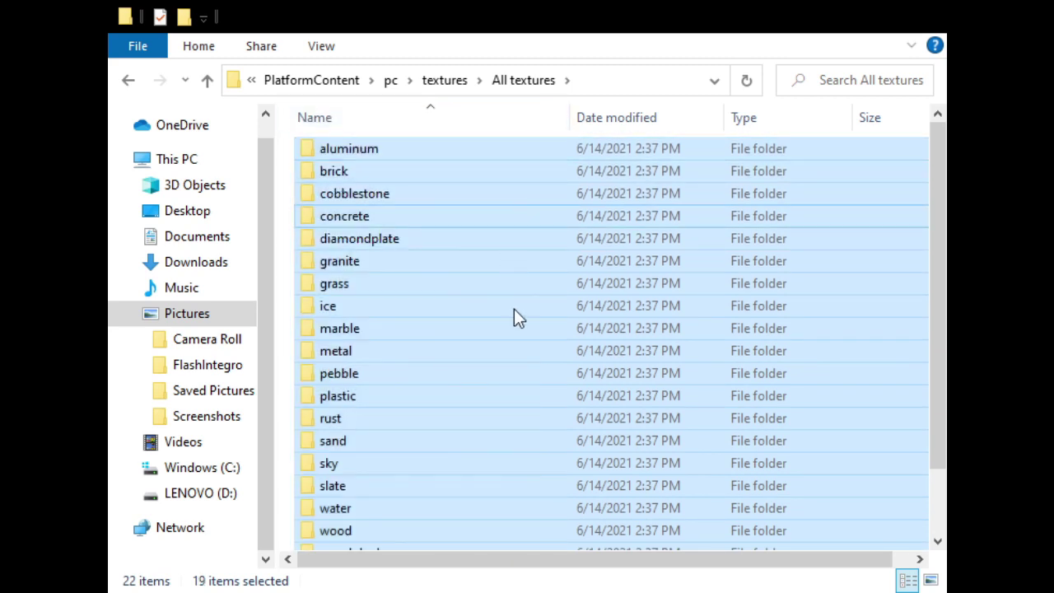
key("Delete")
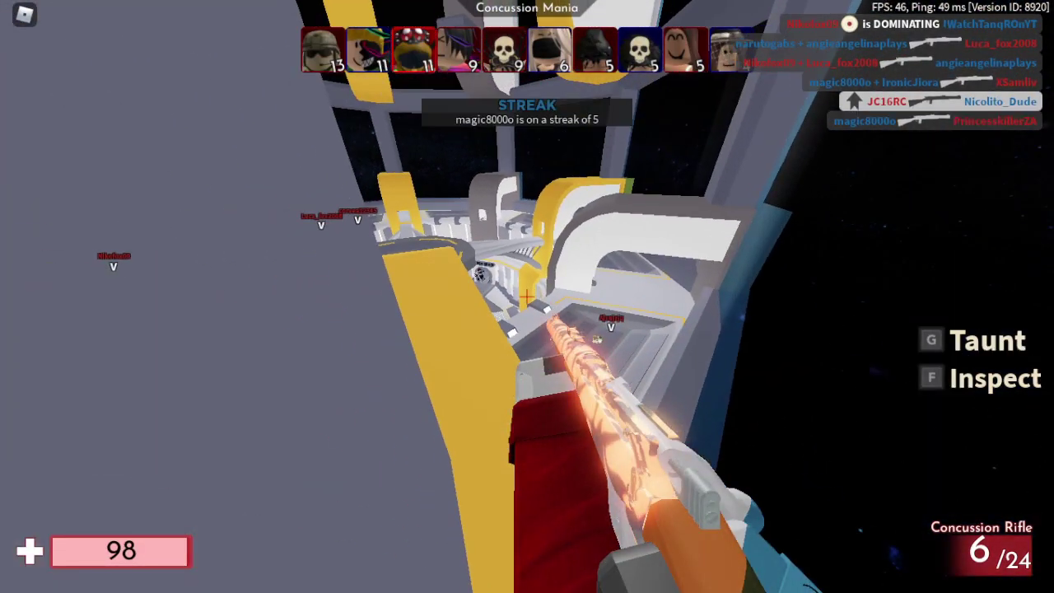
left_click(527, 297)
left_click(527, 297)
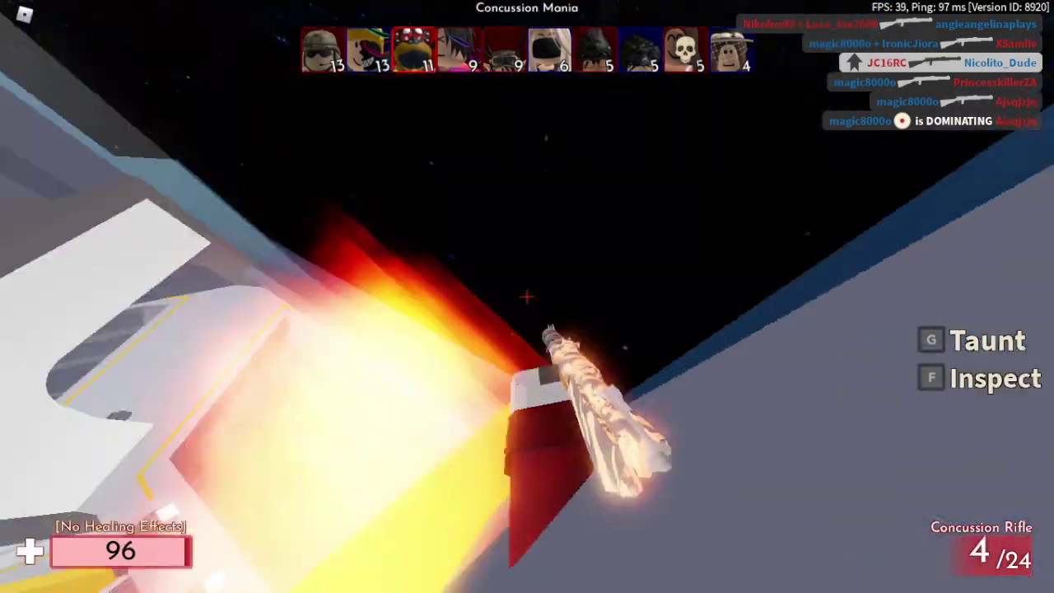
left_click(527, 296)
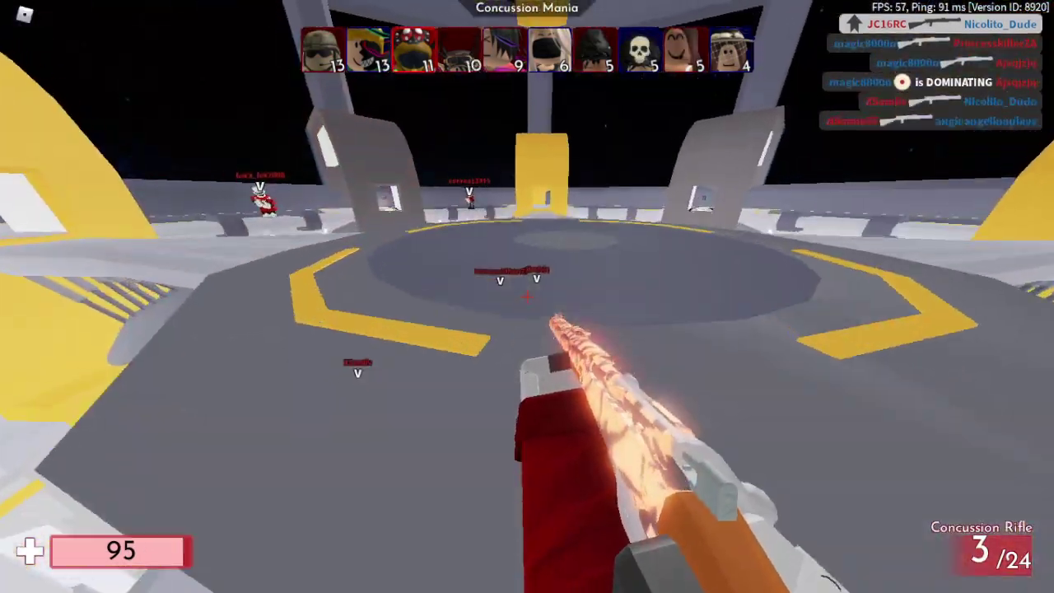
left_click(527, 297)
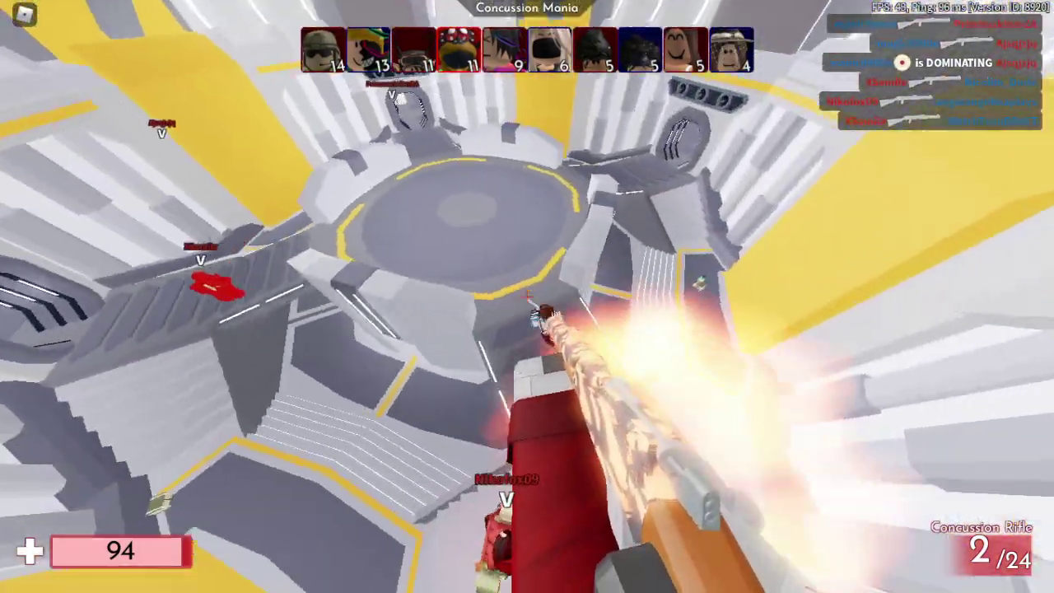
left_click(527, 296)
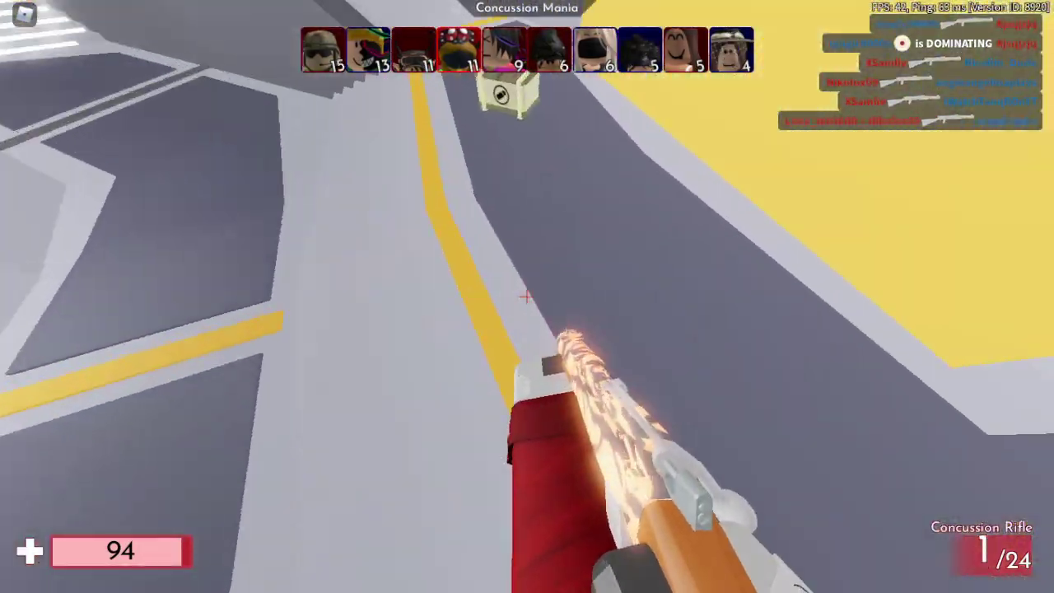
left_click(526, 296)
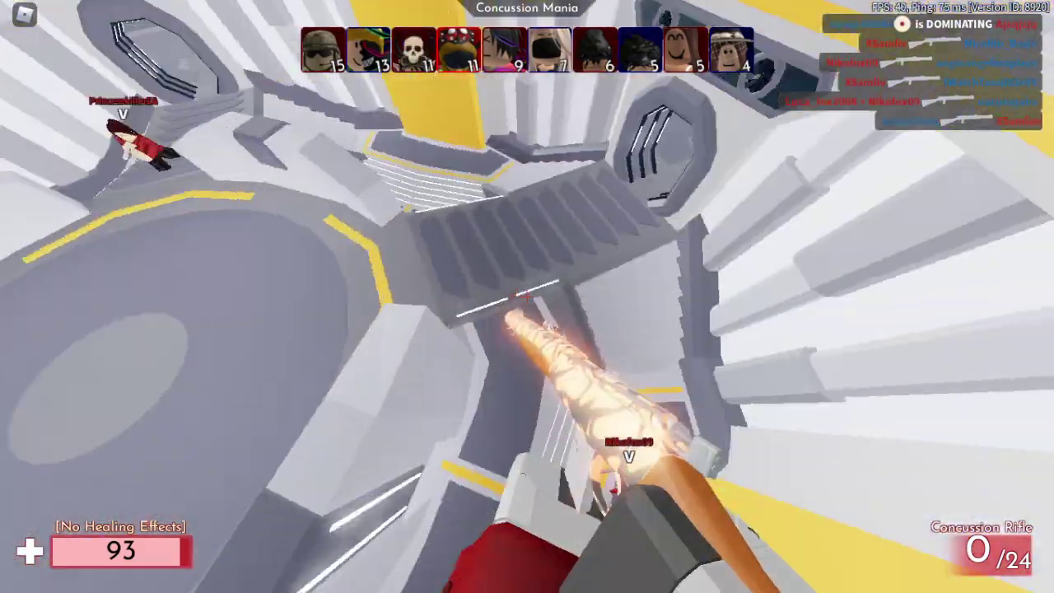